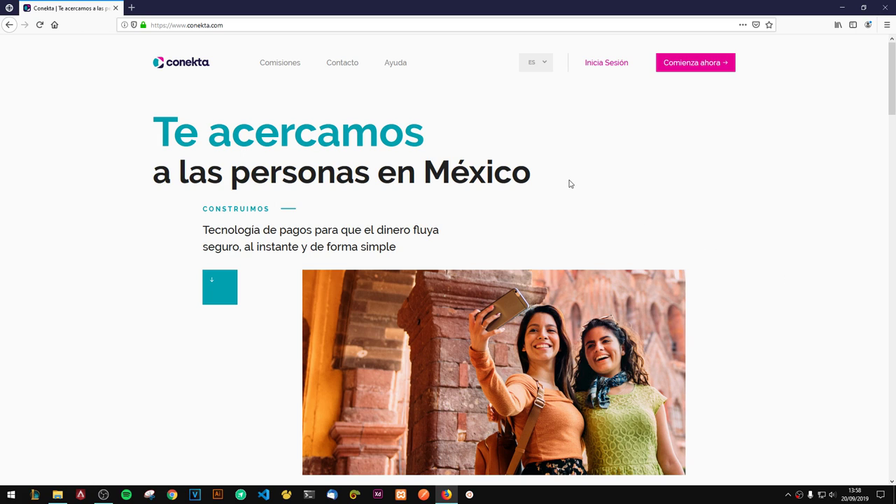
Step: Go to the Conekta sign-in page via 'Inicia Sesión' in the top navigation
click(611, 65)
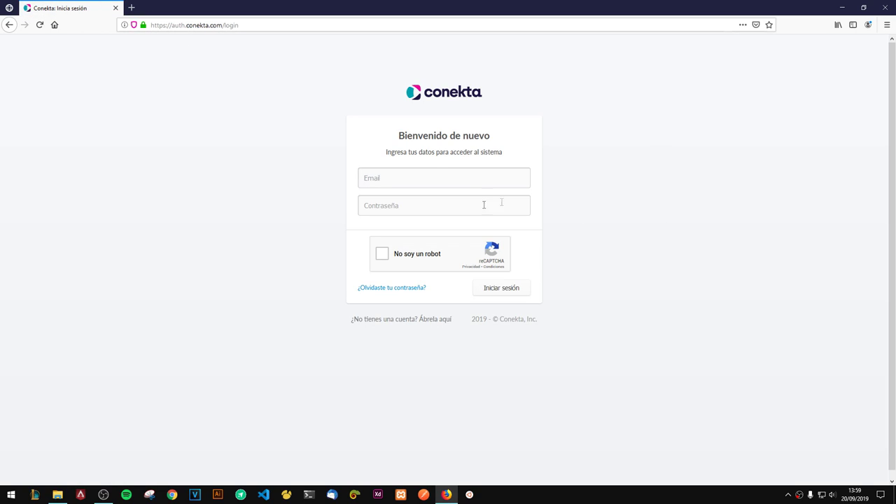
Step: Leave password recovery and open the new account registration form
click(412, 288)
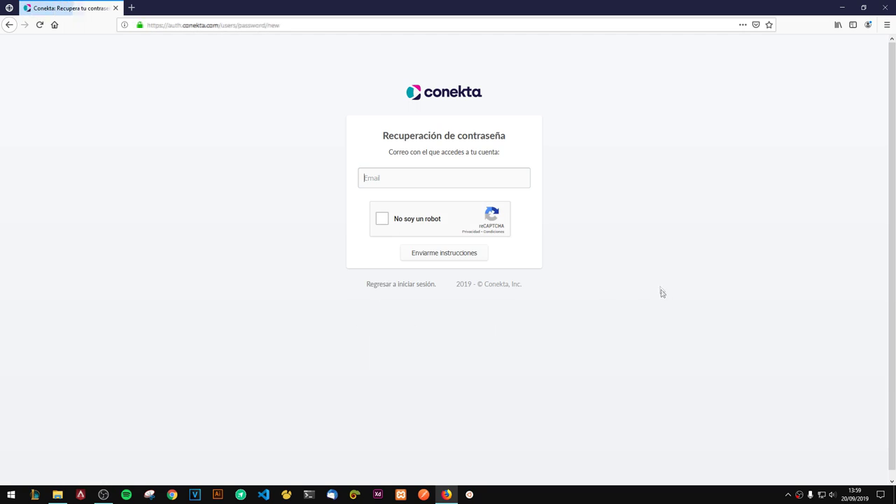
click(8, 24)
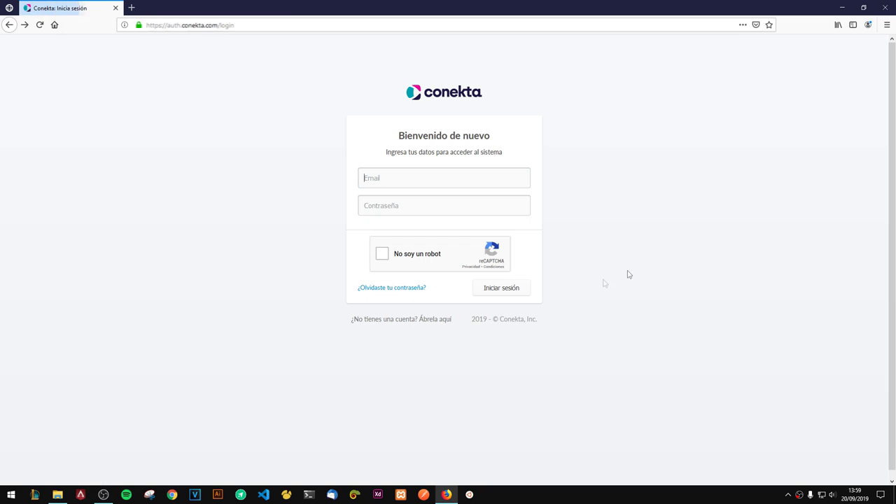
click(400, 322)
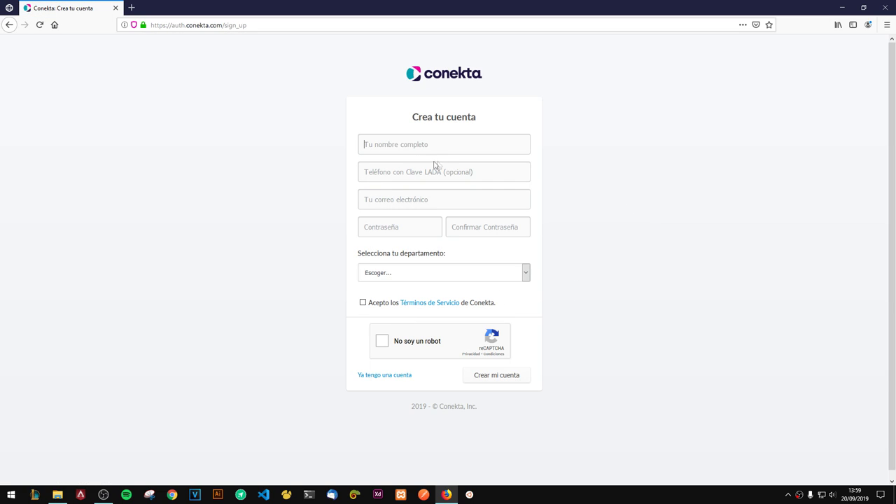
Step: Enter the account holder's name and phone number in the sign-up form
text(Luis)
key(Tab)
text(551)
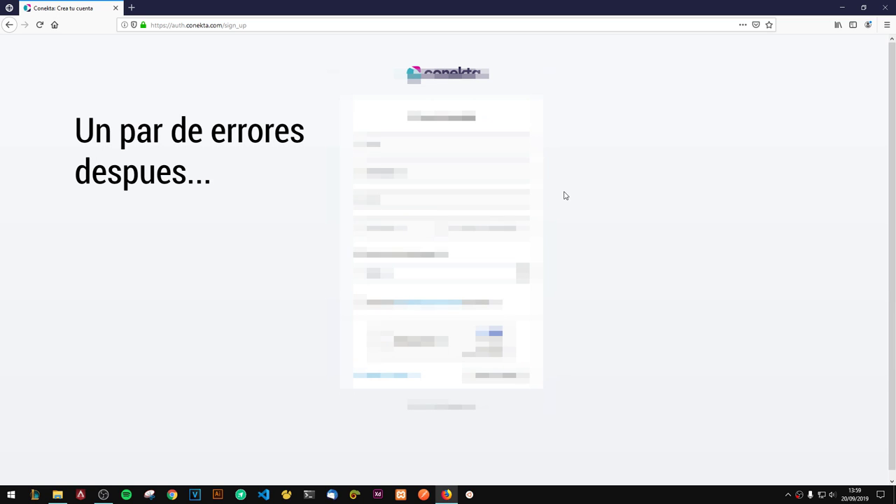
text(5512345678)
Step: Enter and confirm the account password, and choose a department
key(Tab)
text(password)
key(Tab)
text(password)
key(Tab)
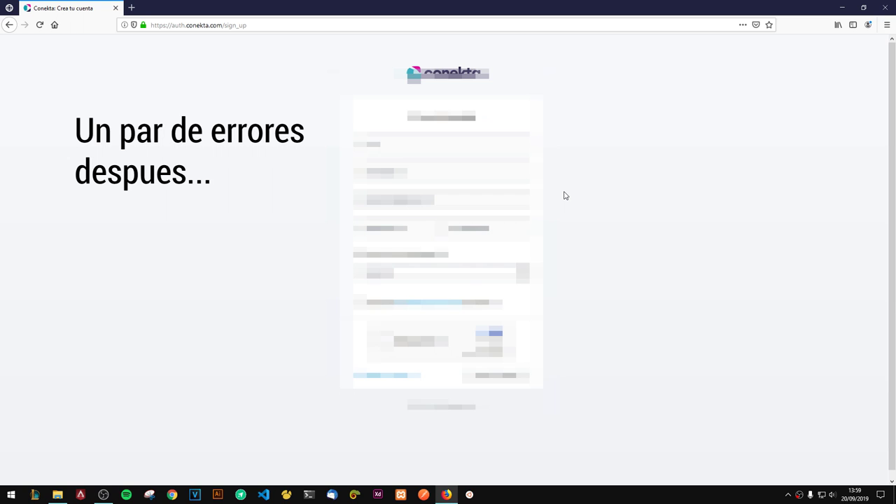
key(alt+Down)
key(Return)
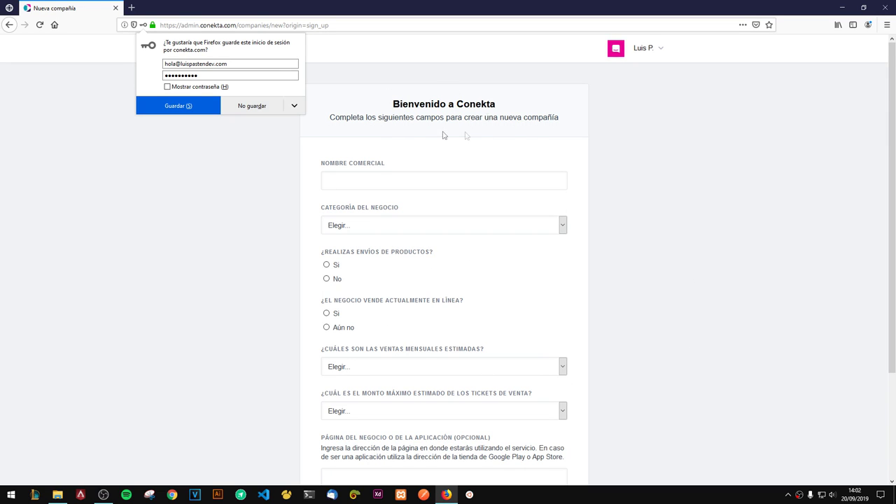
Step: Decline Firefox's save-login prompt and look over the new-company form
click(246, 105)
scroll(636, 256, down, 2)
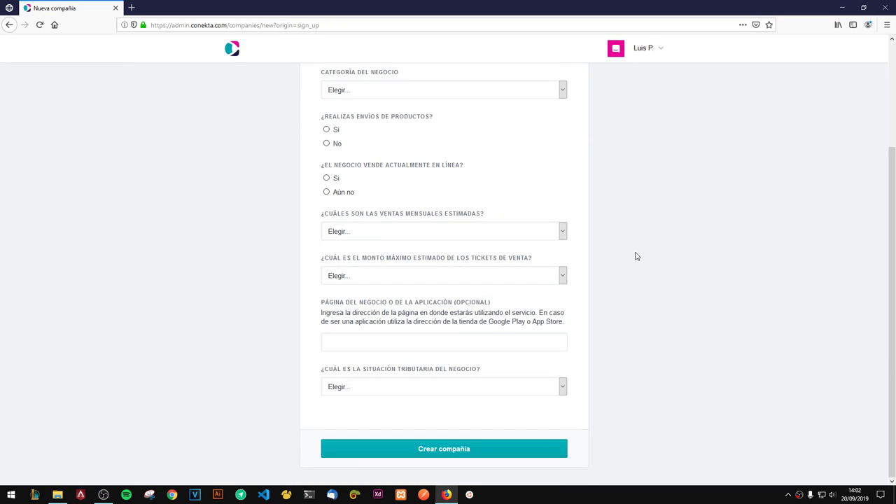
scroll(635, 256, up, 1)
scroll(636, 256, down, 1)
scroll(639, 269, up, 2)
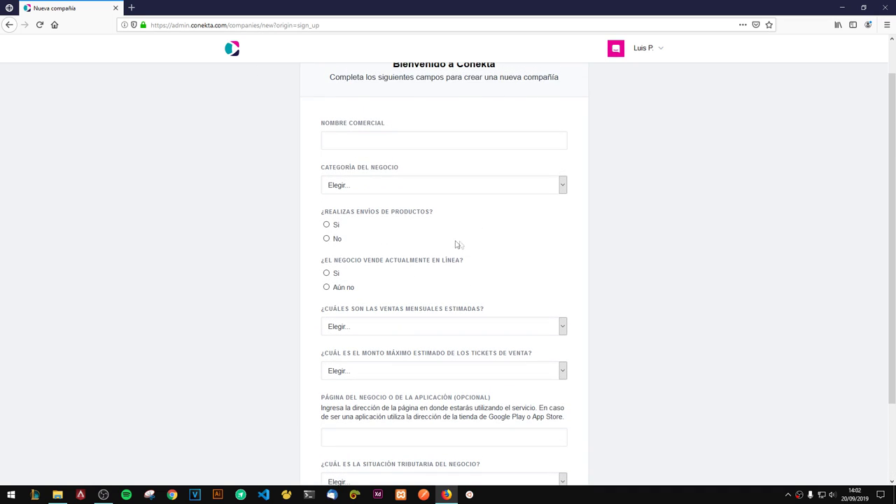
scroll(460, 245, down, 2)
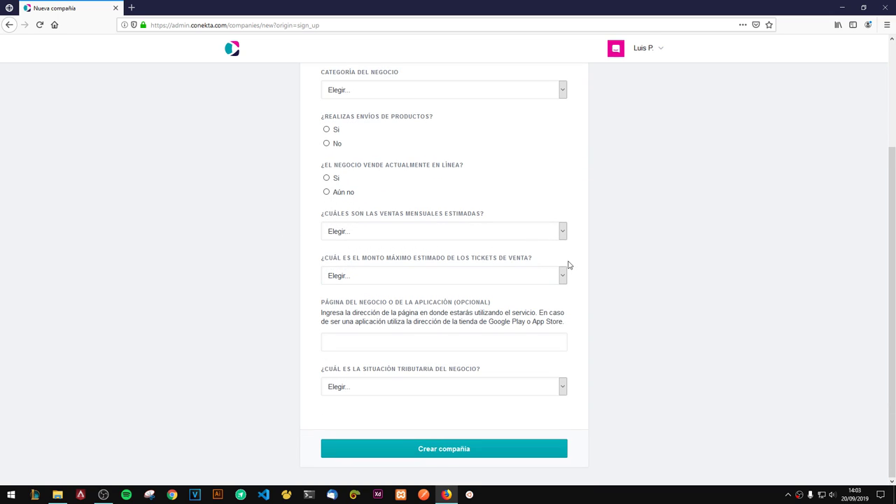
scroll(569, 265, up, 3)
Step: Enter LPNDEV as Nombre comercial and pick a business category
click(329, 186)
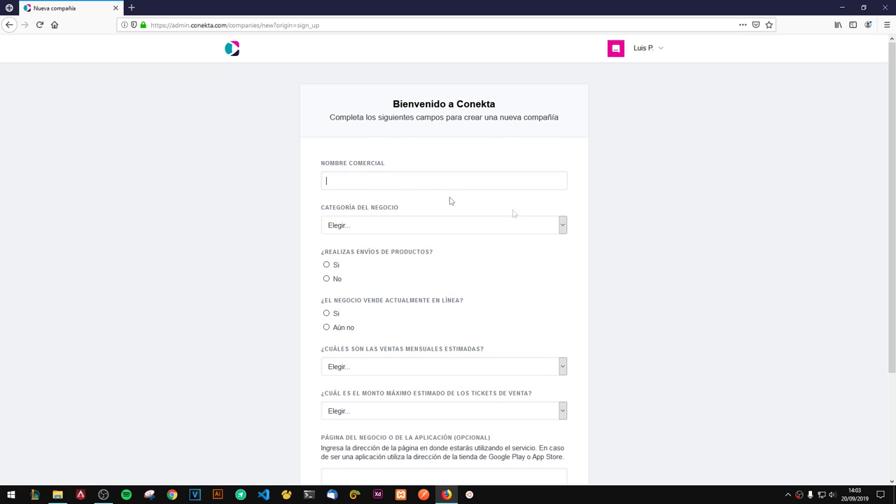
click(443, 173)
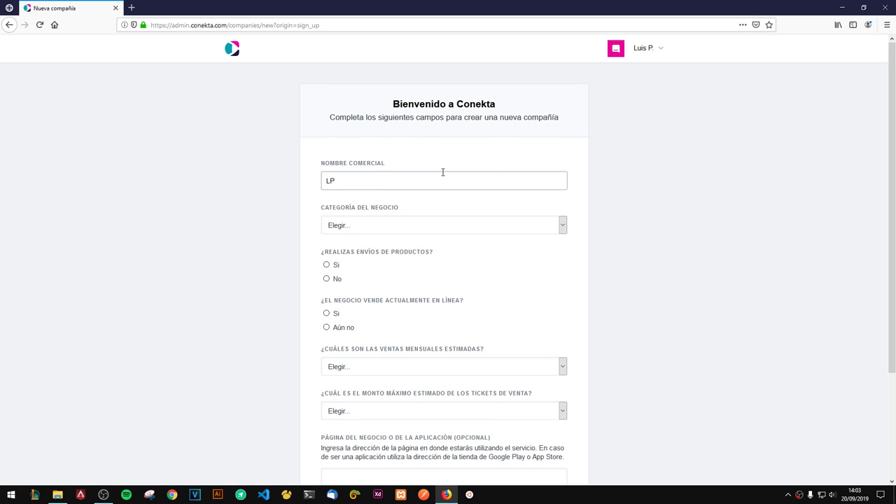
click(365, 222)
scroll(440, 320, down, 1)
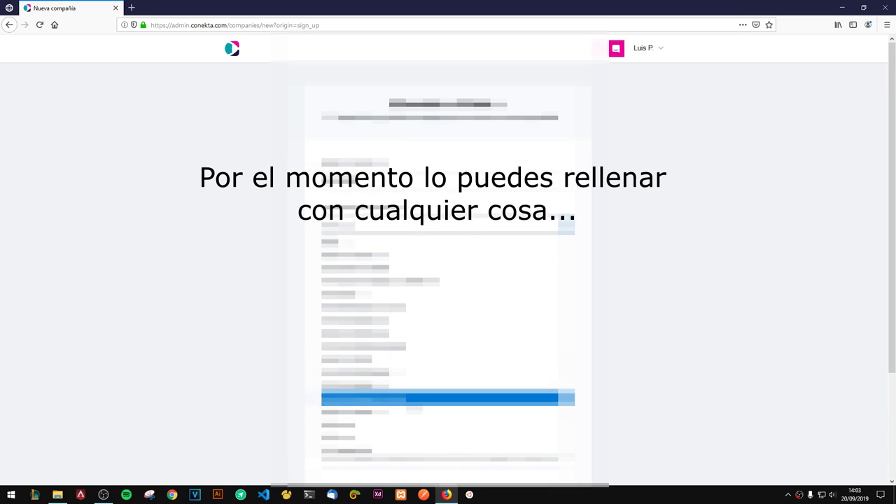
scroll(448, 315, down, 2)
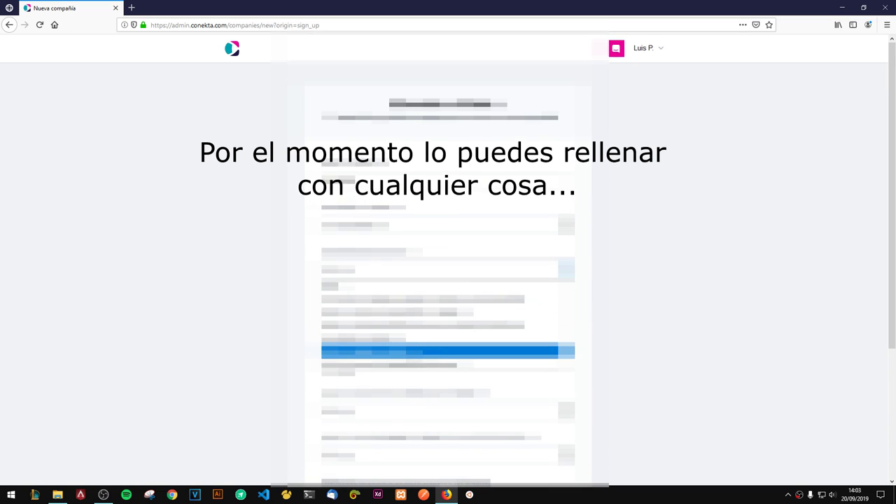
click(440, 357)
scroll(448, 280, down, 3)
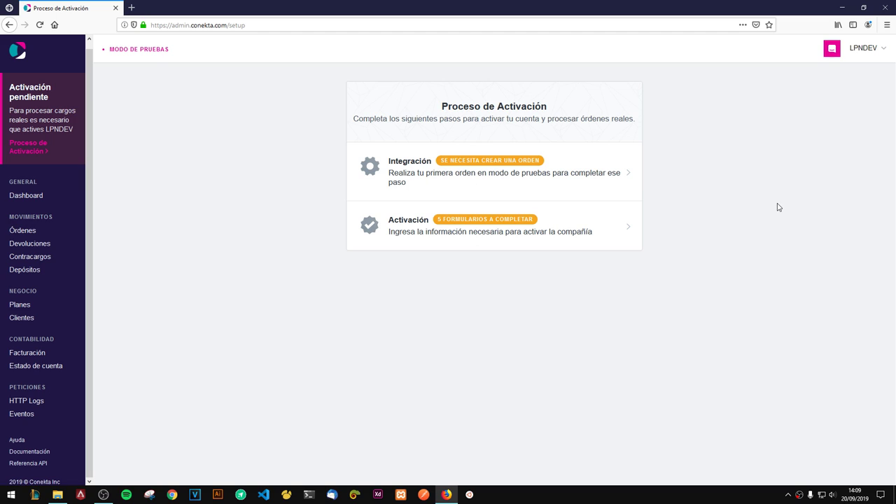
Step: Set the integration to Sistema a la medida, Web, PHP and Pagos con tarjeta
click(409, 171)
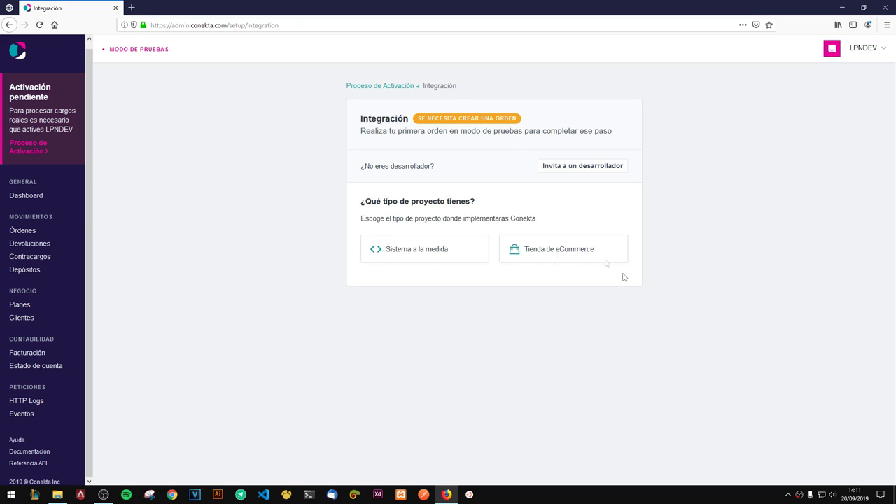
click(427, 256)
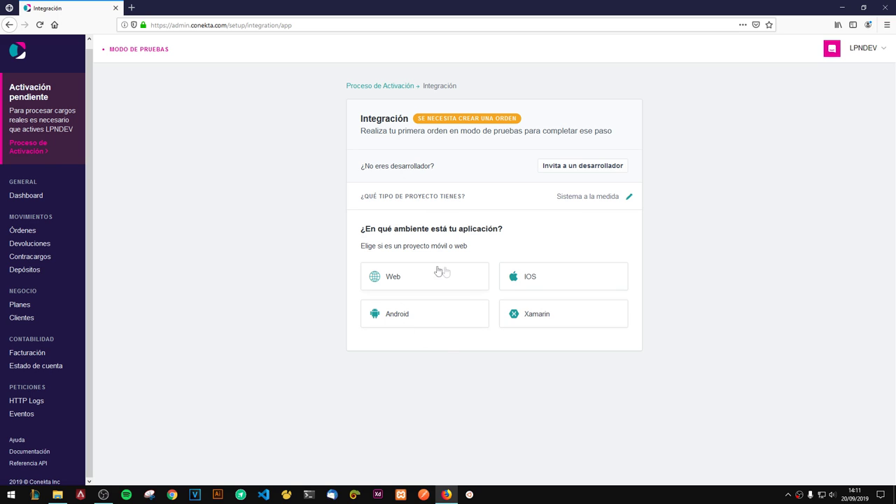
click(410, 279)
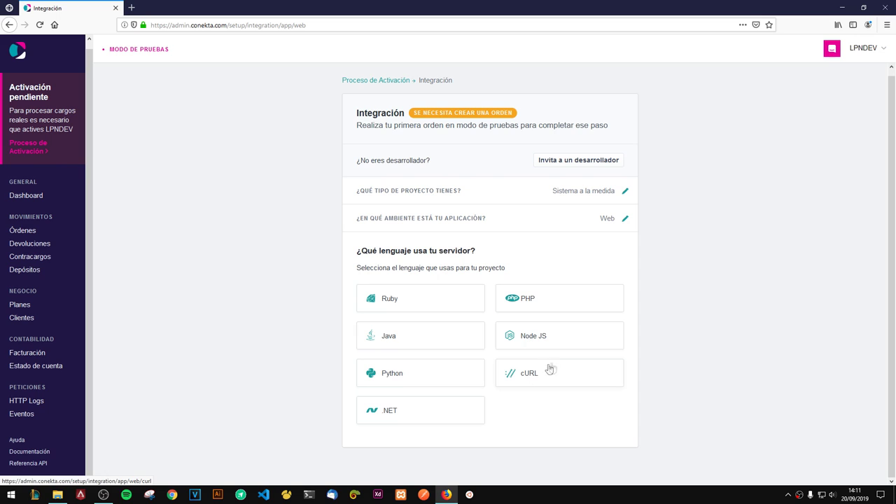
click(533, 298)
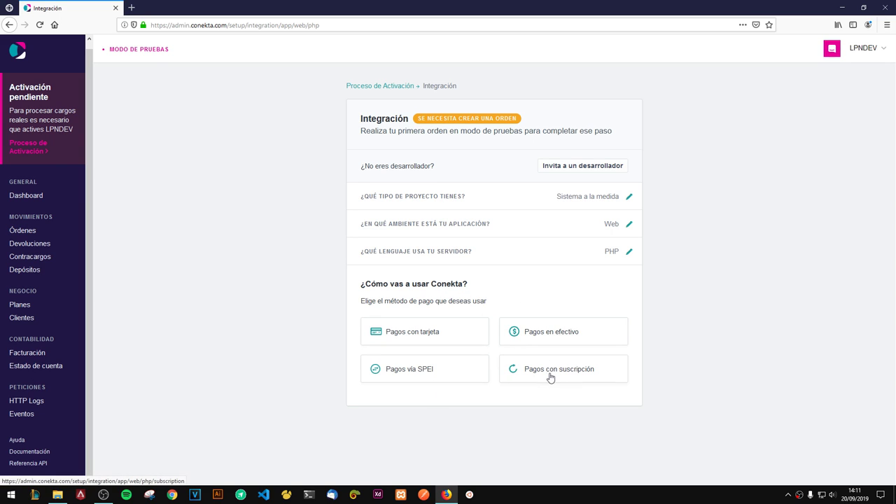
click(414, 336)
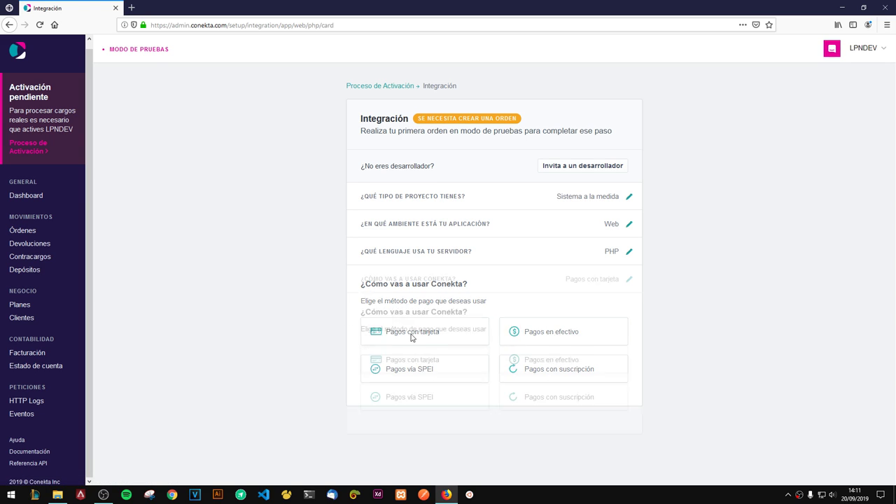
Step: Skim the first-order guide, then open Órdenes, which lists no test orders
scroll(616, 343, down, 3)
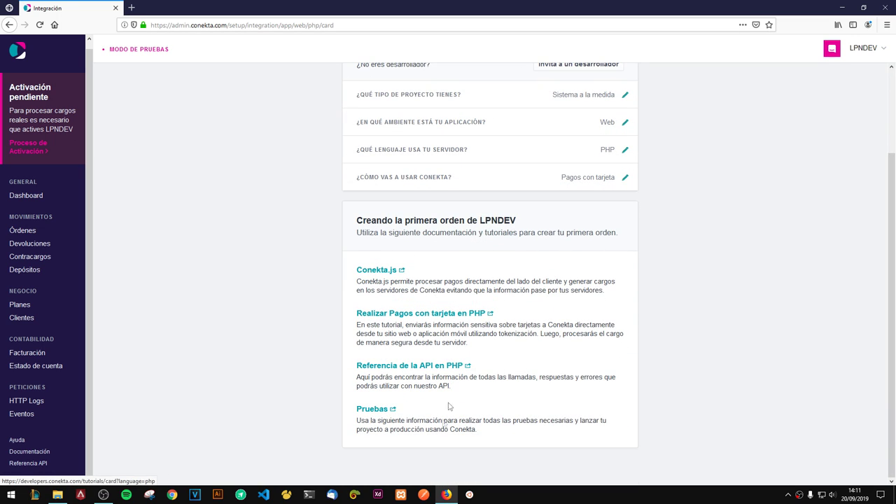
scroll(586, 352, up, 3)
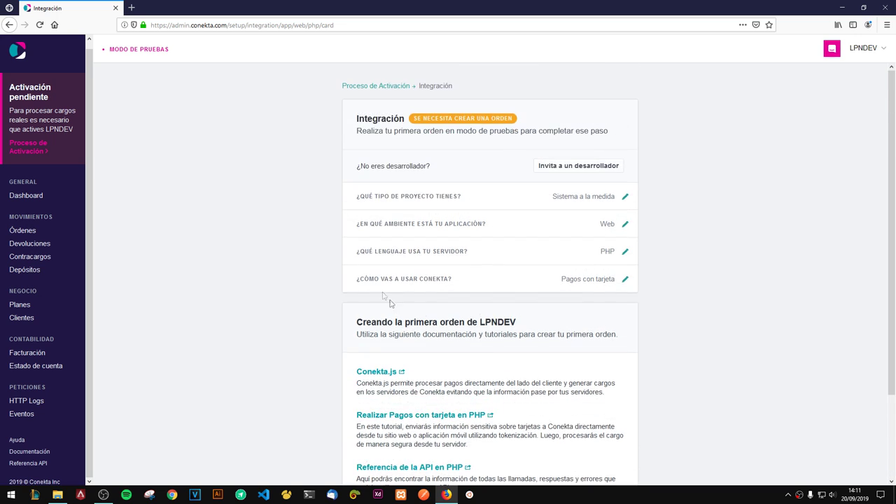
scroll(434, 259, down, 3)
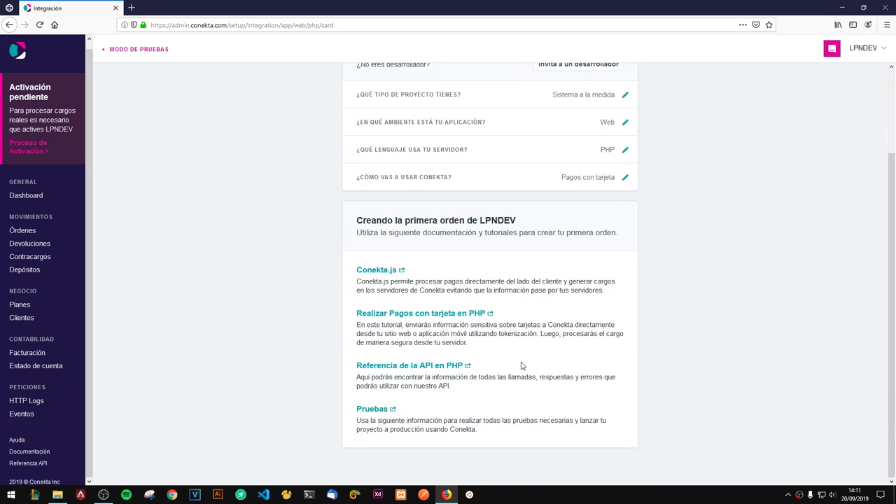
scroll(584, 349, up, 3)
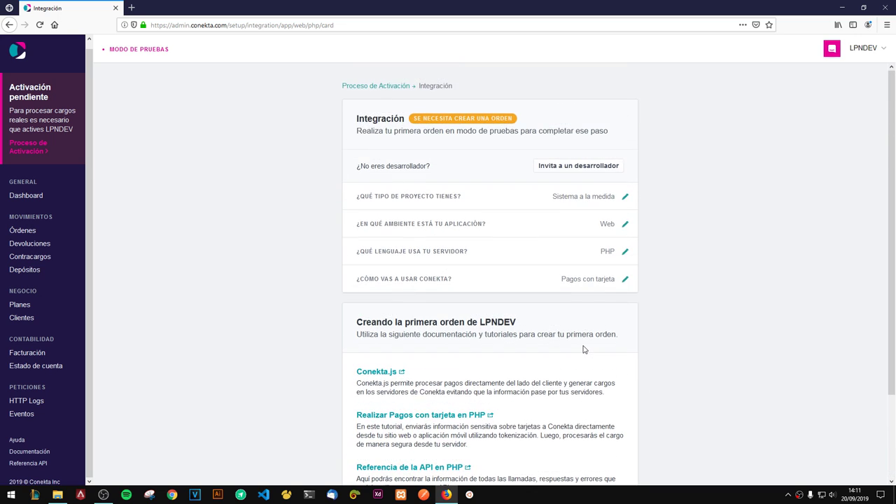
scroll(584, 349, down, 3)
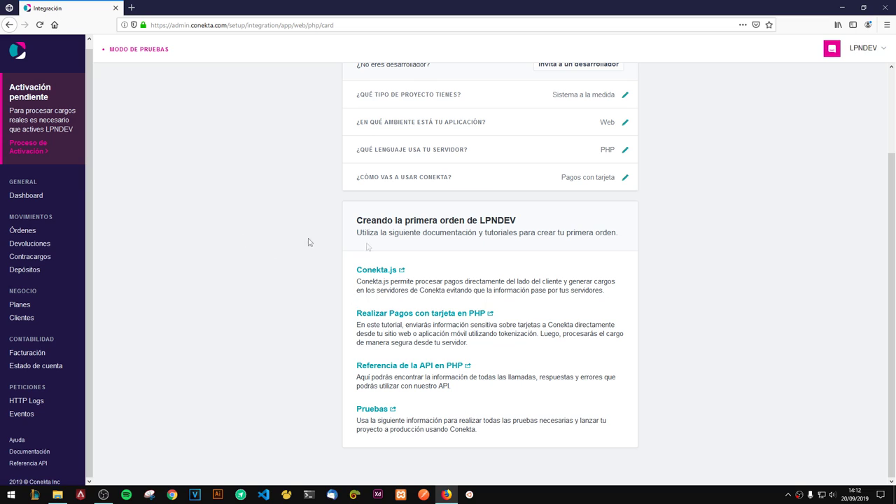
click(25, 232)
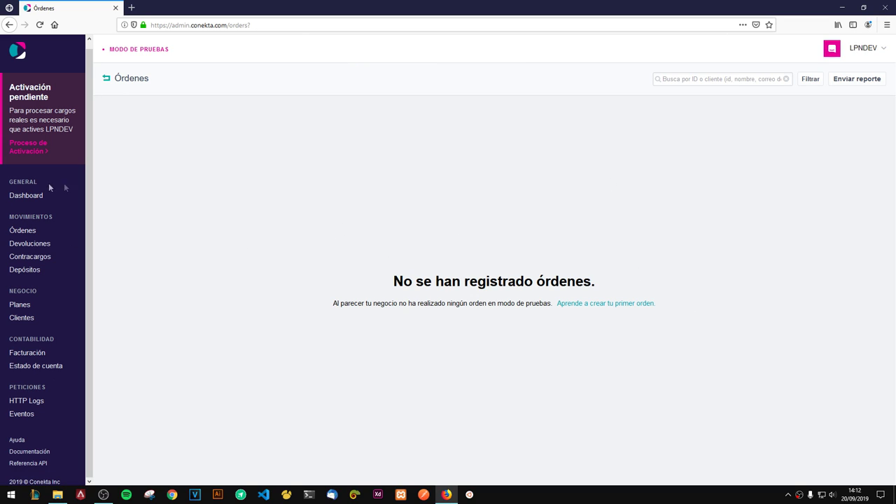
Step: Go to LPNDEV's API Keys settings and reveal the public and private test keys
click(870, 51)
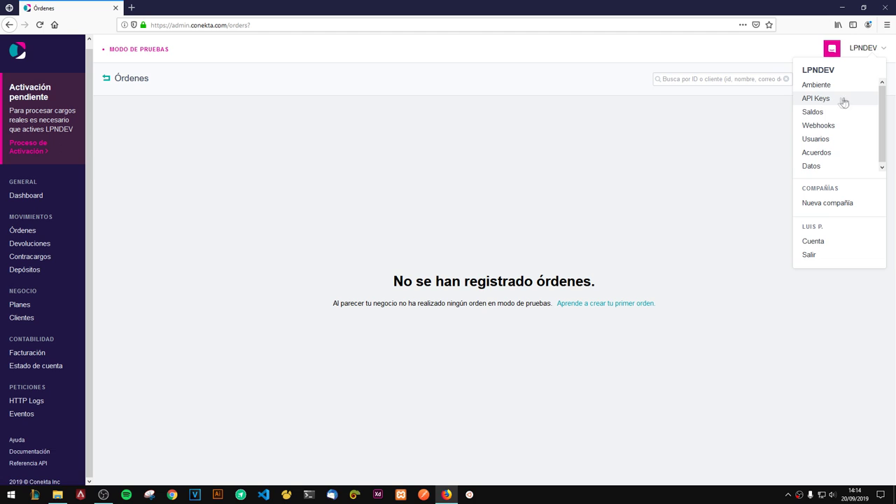
click(810, 99)
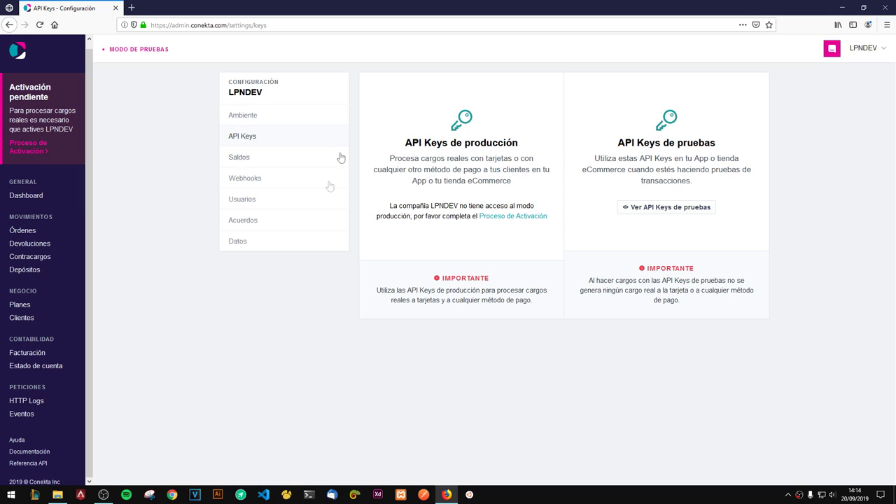
drag(402, 146, 539, 148)
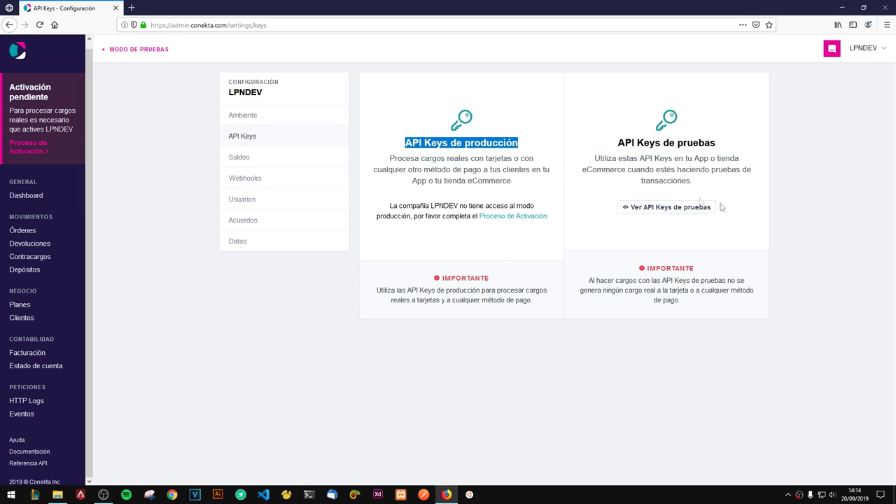
click(690, 235)
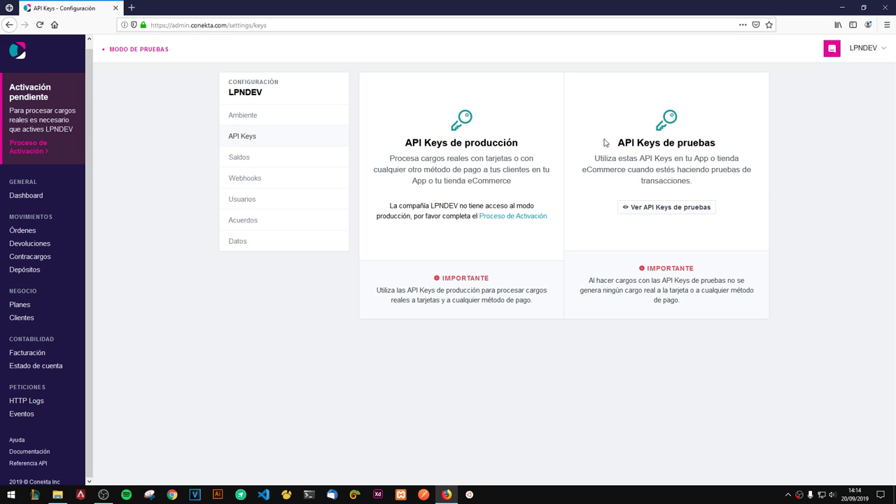
drag(603, 144, 767, 145)
click(688, 210)
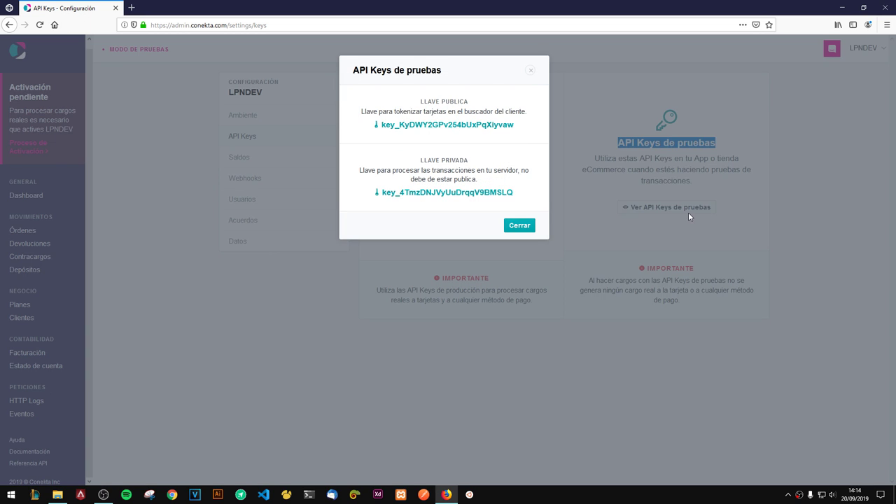